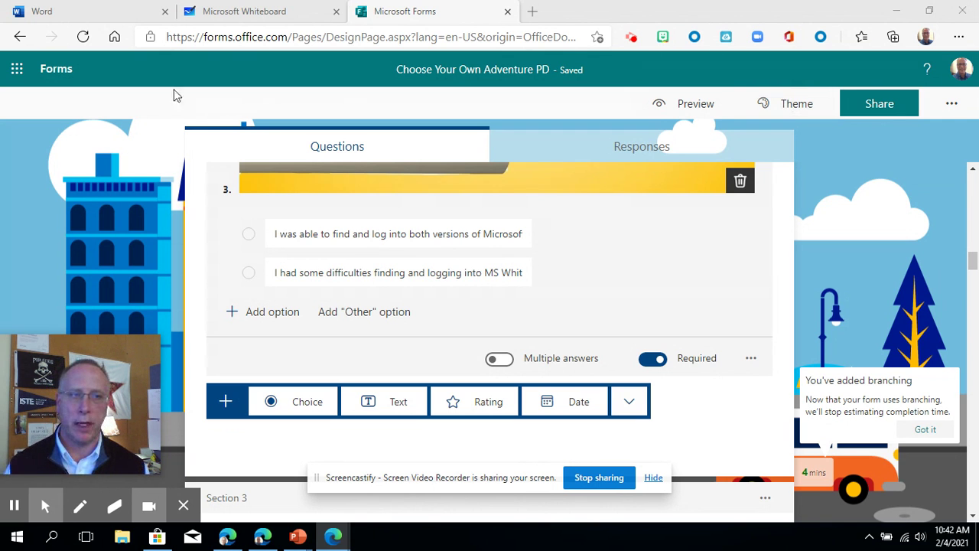
Go to the Office 365 home page from the Microsoft Forms app launcher
{"action": "left_click", "coordinate": [17, 68]}
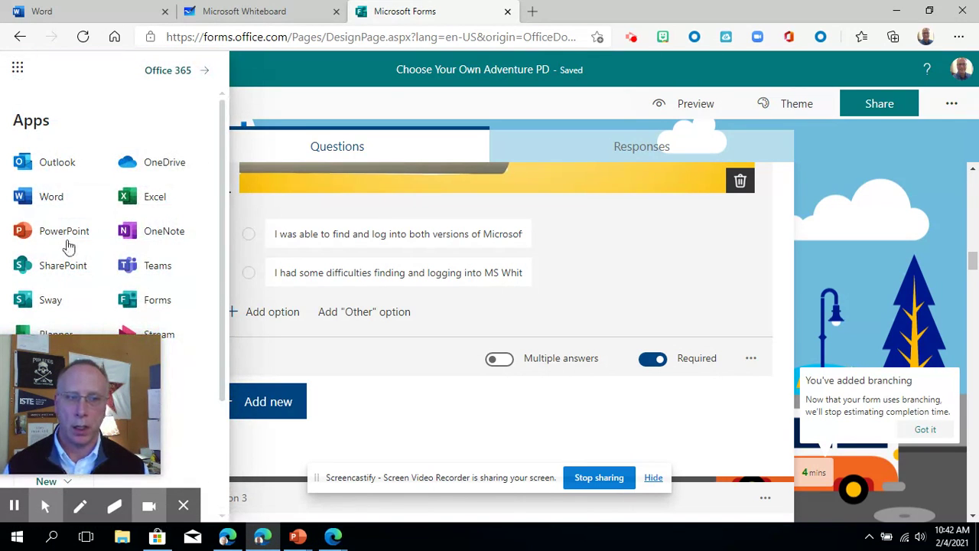
{"action": "left_click", "coordinate": [175, 74]}
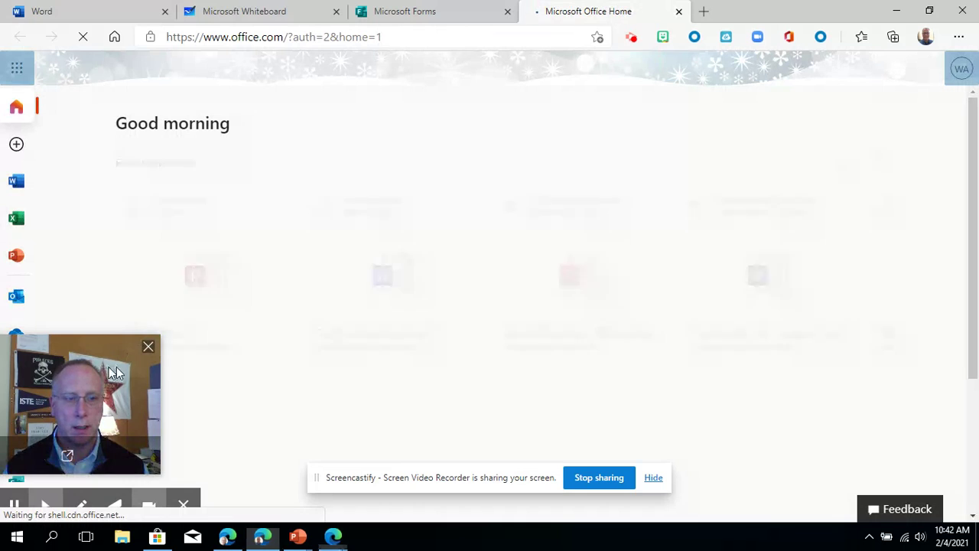
Launch Microsoft Whiteboard from the Office home page's left app rail
{"action": "left_click_drag", "start_coordinate": [128, 367], "coordinate": [261, 340]}
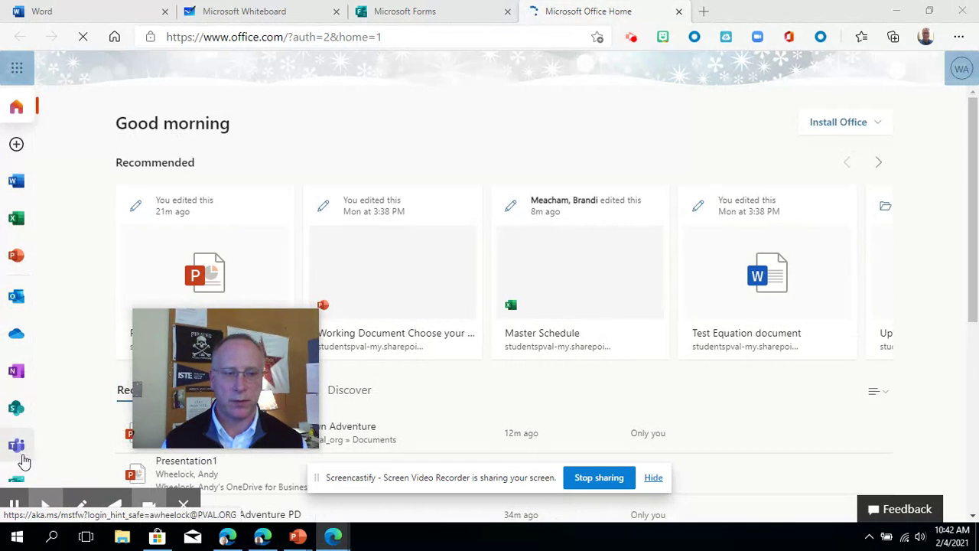
{"action": "scroll", "coordinate": [19, 448], "scroll_direction": "down", "scroll_amount": 3}
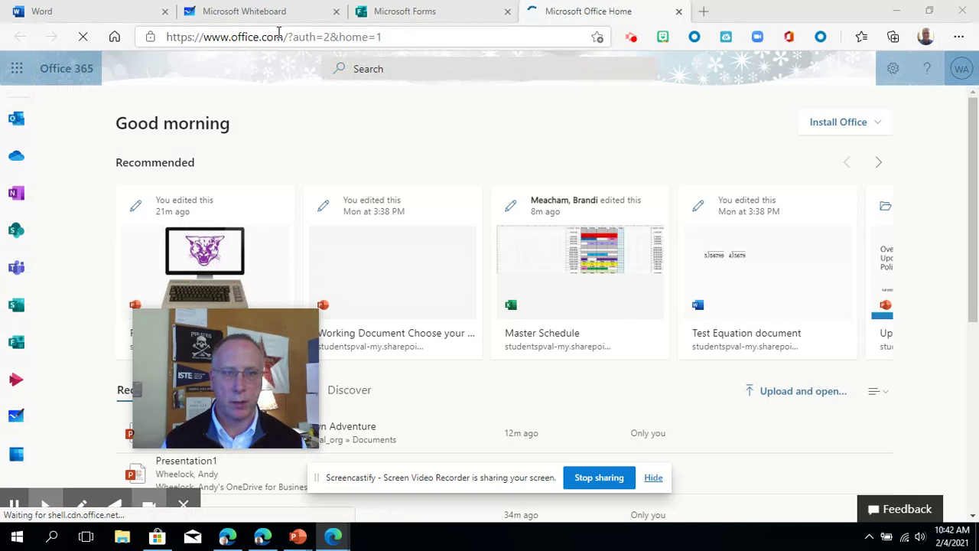
{"action": "left_click", "coordinate": [16, 418]}
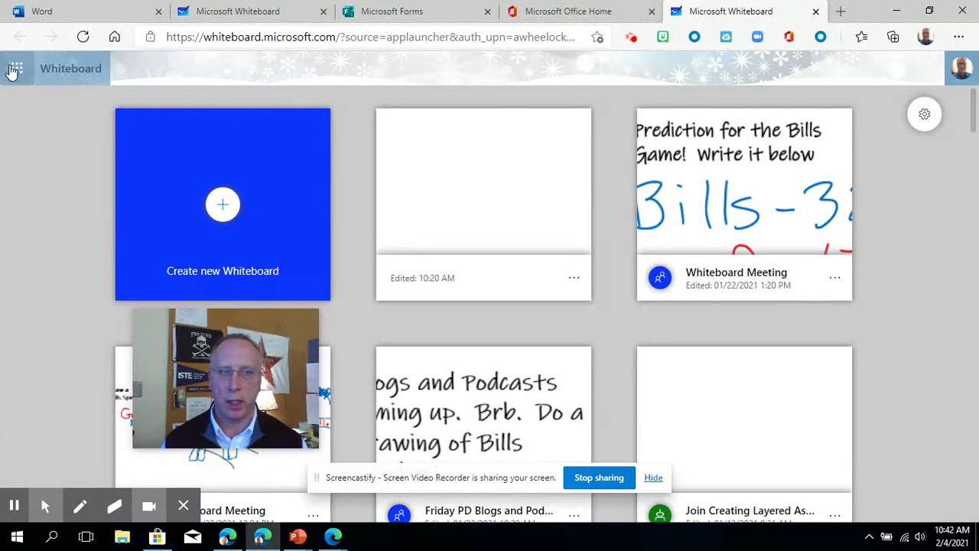
Glance at the Whiteboard settings, then create a new blank whiteboard
{"action": "left_click", "coordinate": [242, 40]}
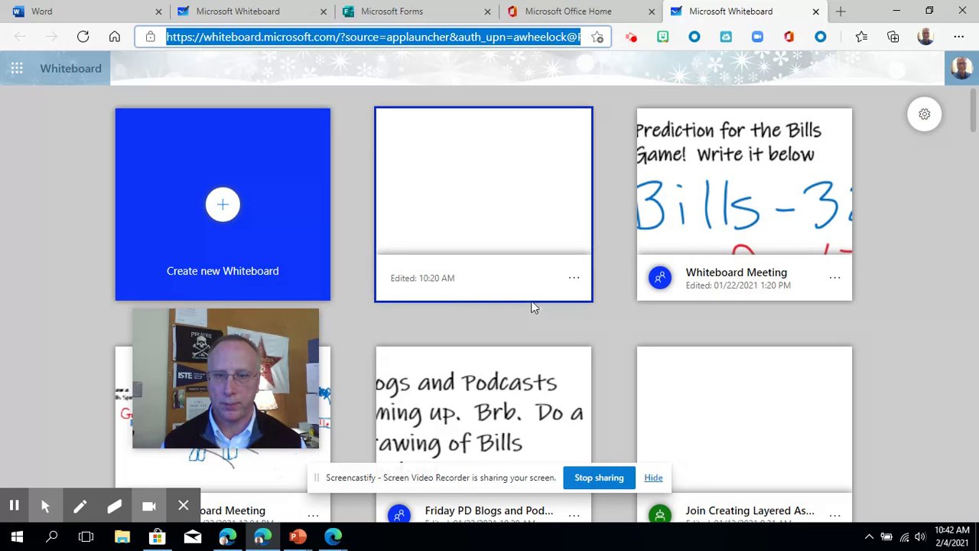
{"action": "scroll", "coordinate": [531, 308], "scroll_direction": "down", "scroll_amount": 5}
{"action": "scroll", "coordinate": [531, 310], "scroll_direction": "up", "scroll_amount": 5}
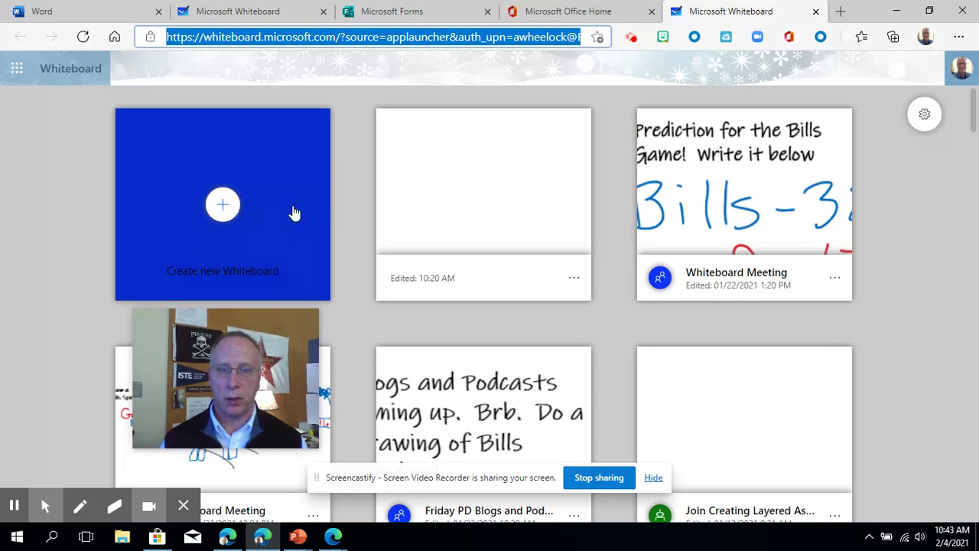
{"action": "left_click", "coordinate": [926, 119]}
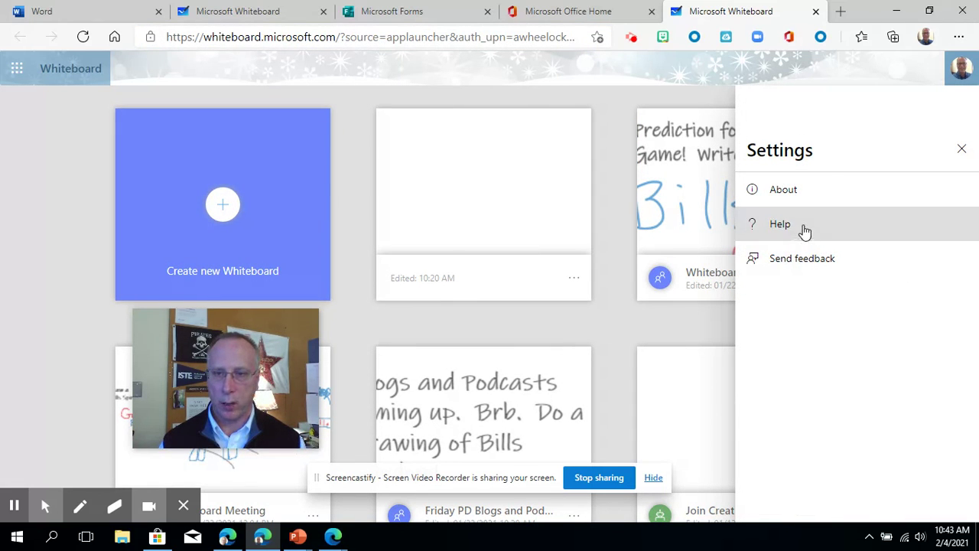
{"action": "left_click", "coordinate": [961, 156]}
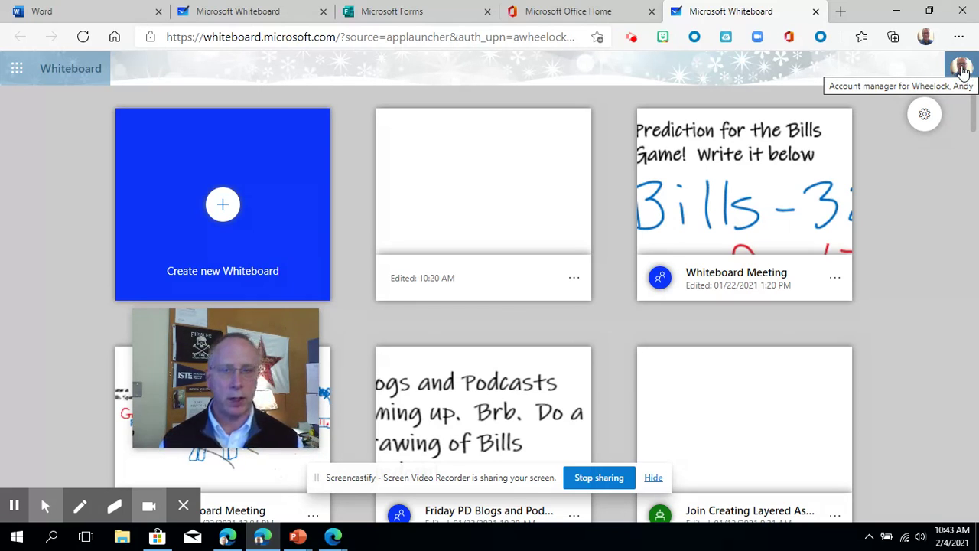
{"action": "left_click", "coordinate": [229, 207]}
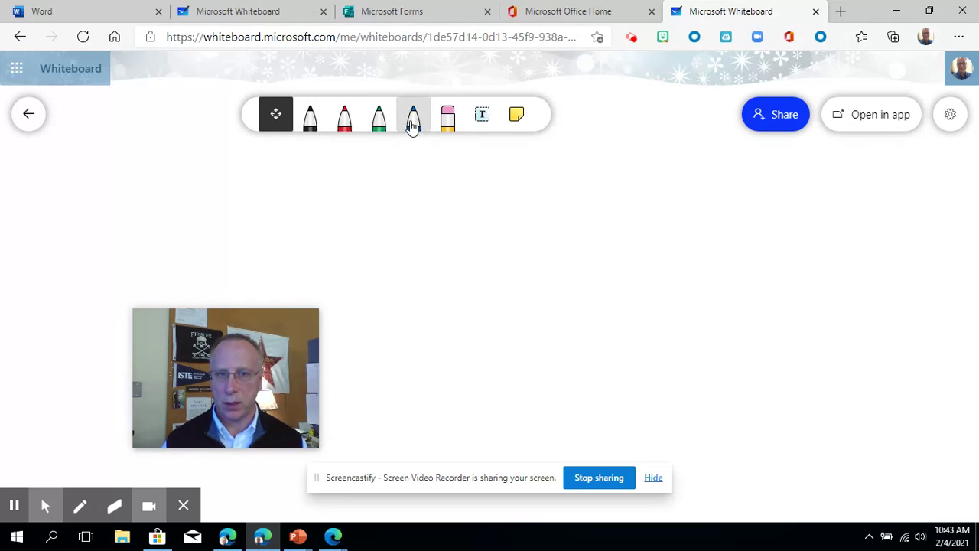
Draw a black ink zig-zag squiggle and reposition it on the board
{"action": "left_click", "coordinate": [310, 116]}
{"action": "mouse_move", "coordinate": [352, 196]}
{"action": "left_mouse_down"}
{"action": "mouse_move", "coordinate": [392, 226]}
{"action": "mouse_move", "coordinate": [599, 246]}
{"action": "left_mouse_up"}
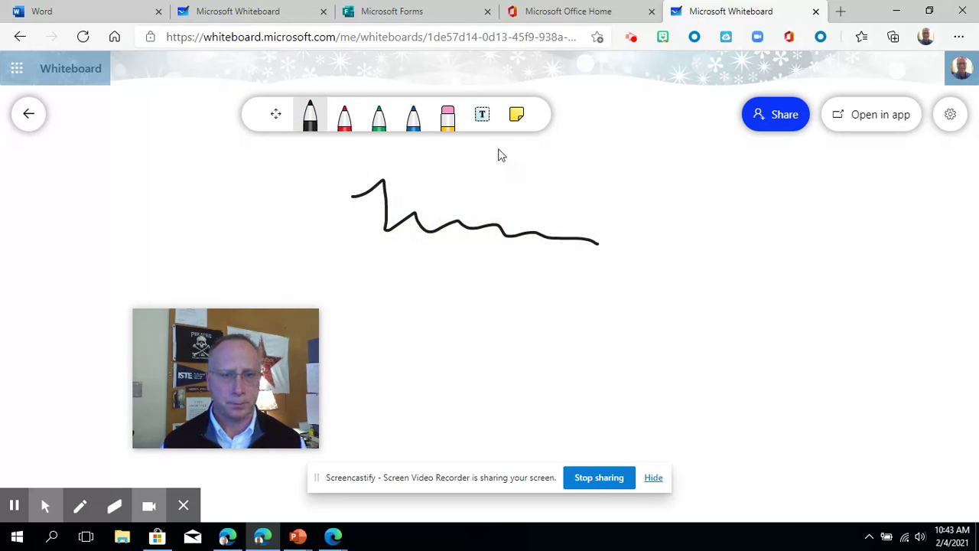
{"action": "left_click", "coordinate": [275, 120]}
{"action": "left_click", "coordinate": [387, 197]}
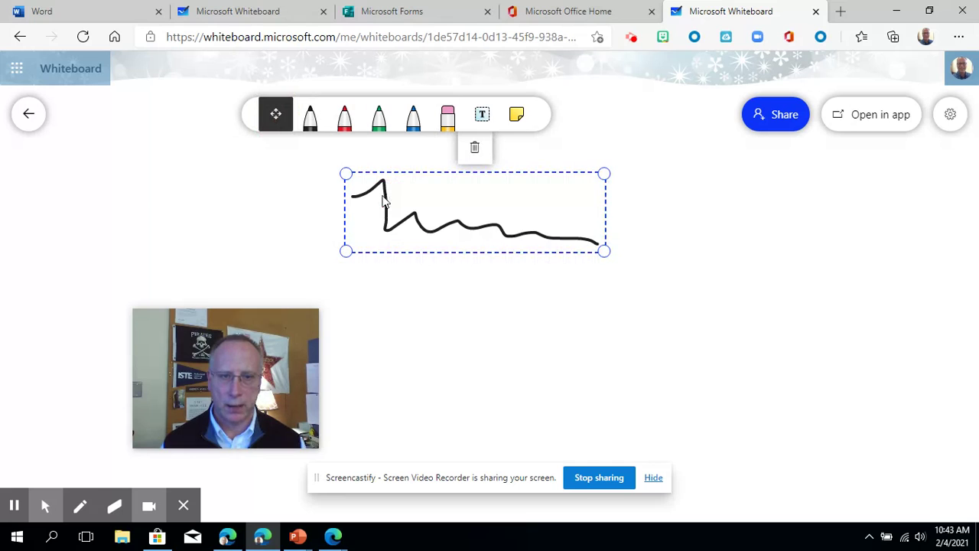
{"action": "mouse_move", "coordinate": [385, 201]}
{"action": "left_mouse_down"}
{"action": "mouse_move", "coordinate": [419, 197]}
{"action": "mouse_move", "coordinate": [353, 217]}
{"action": "mouse_move", "coordinate": [456, 219]}
{"action": "mouse_move", "coordinate": [294, 214]}
{"action": "mouse_move", "coordinate": [370, 216]}
{"action": "mouse_move", "coordinate": [426, 243]}
{"action": "left_mouse_up"}
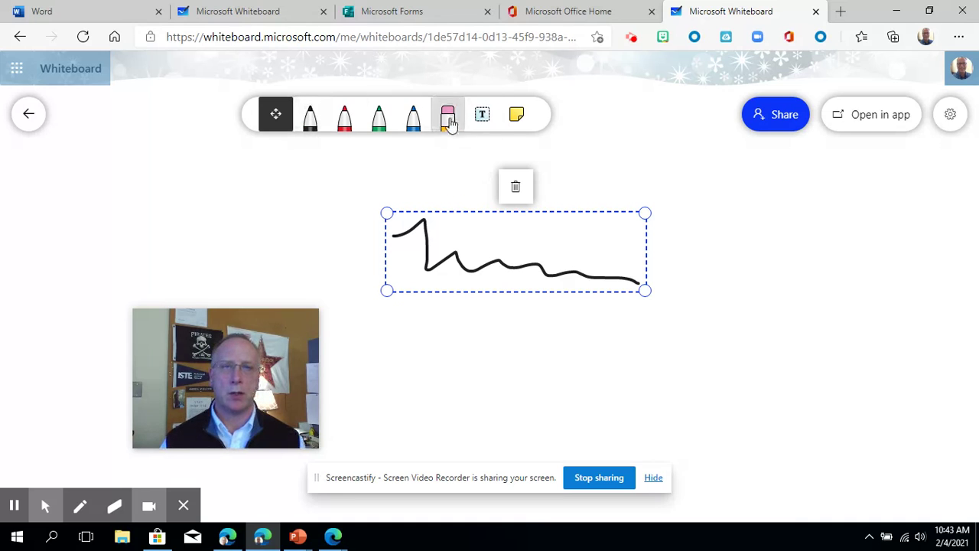
Add the text 'Hello and Welcome to Class' above the squiggle
{"action": "left_click", "coordinate": [482, 114]}
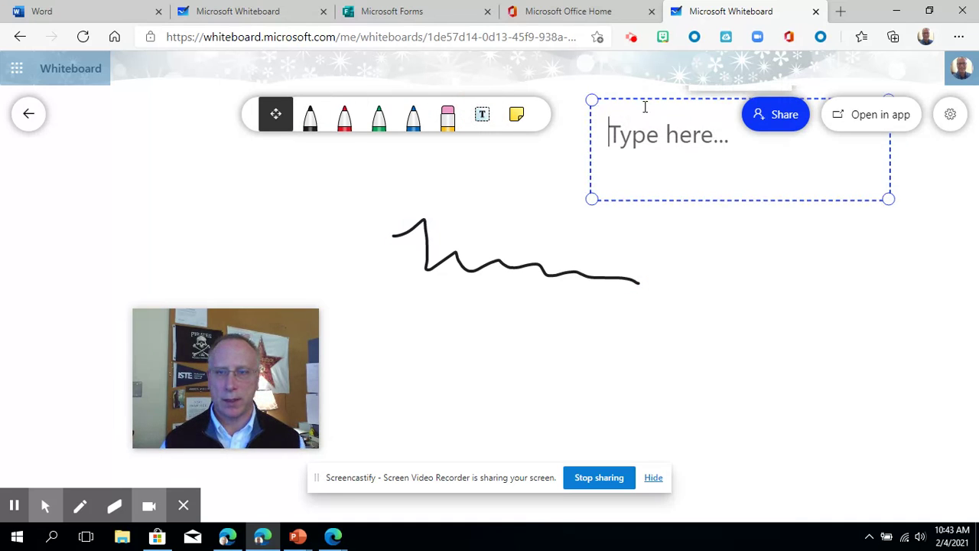
{"action": "left_click_drag", "start_coordinate": [645, 99], "coordinate": [645, 163]}
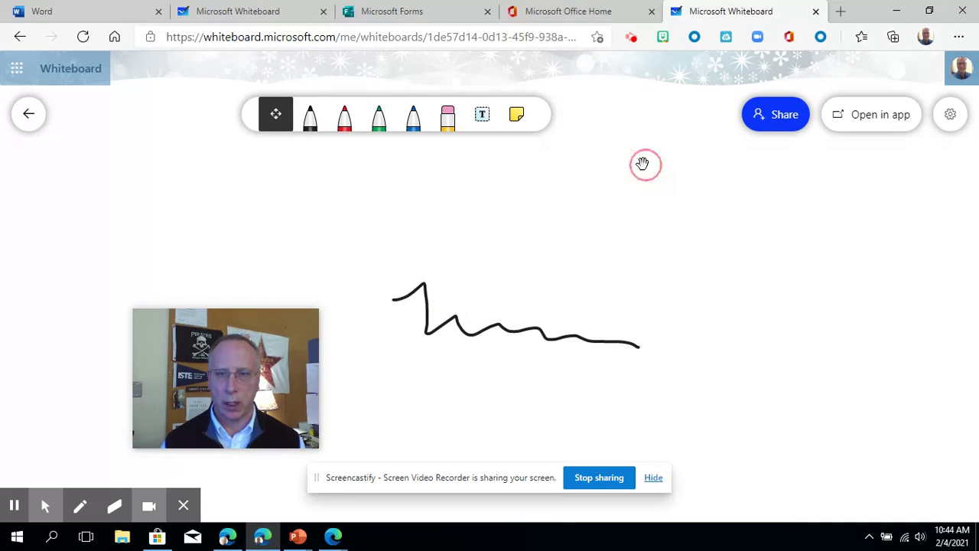
{"action": "left_click", "coordinate": [482, 119]}
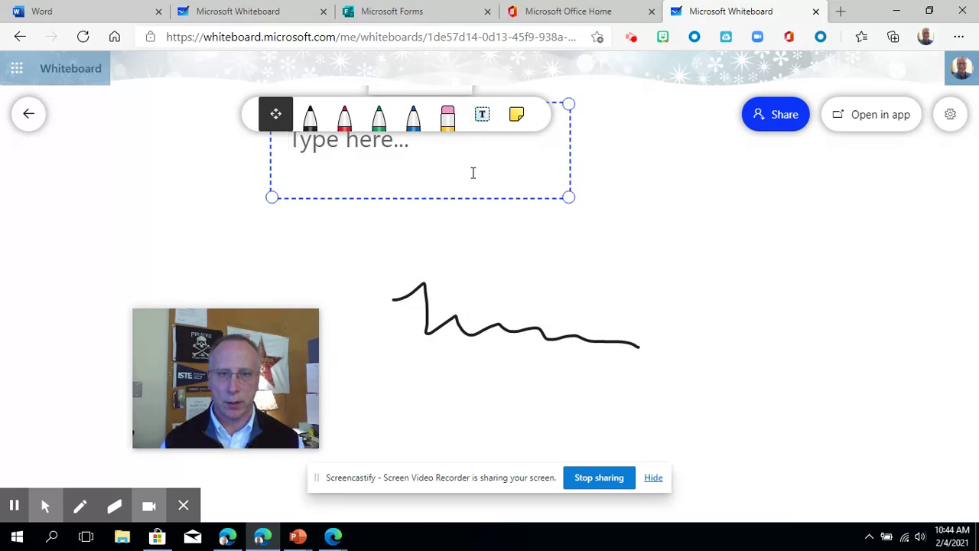
{"action": "type", "text": "Hello and Welcome to Class"}
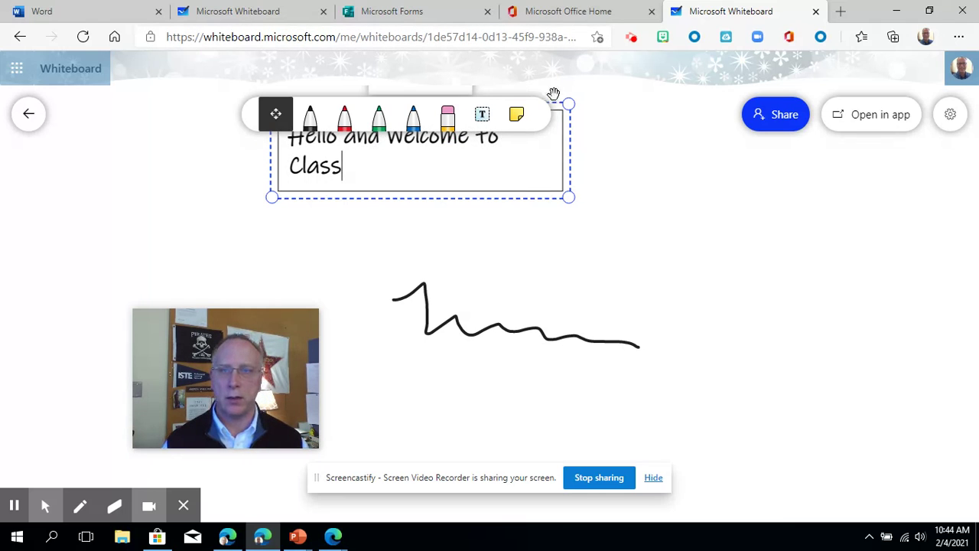
{"action": "mouse_move", "coordinate": [555, 104]}
{"action": "left_mouse_down"}
{"action": "mouse_move", "coordinate": [681, 207]}
{"action": "mouse_move", "coordinate": [672, 211]}
{"action": "left_mouse_up"}
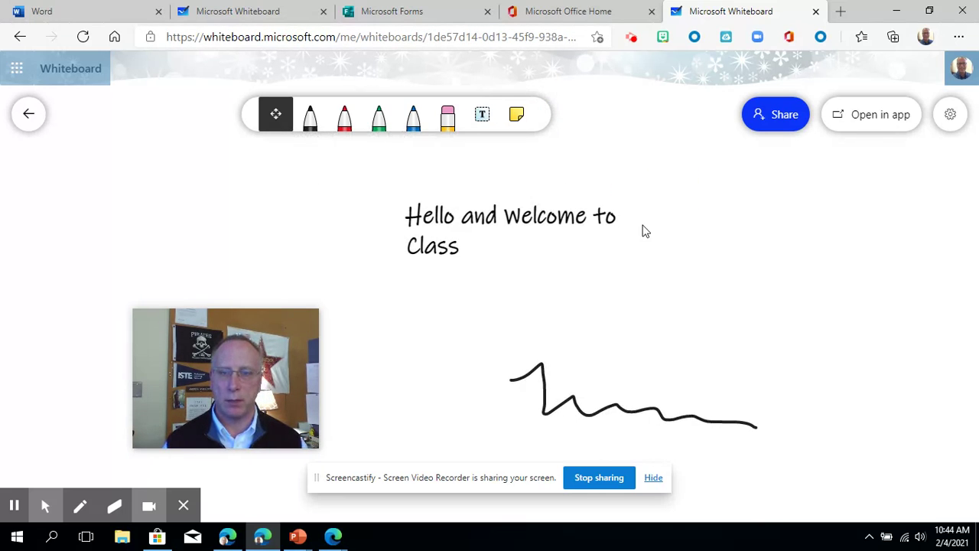
Change the 'Hello and Welcome to Class' text colour to light green
{"action": "left_click", "coordinate": [547, 229]}
{"action": "left_click_drag", "start_coordinate": [606, 185], "coordinate": [564, 179]}
{"action": "left_click", "coordinate": [547, 213]}
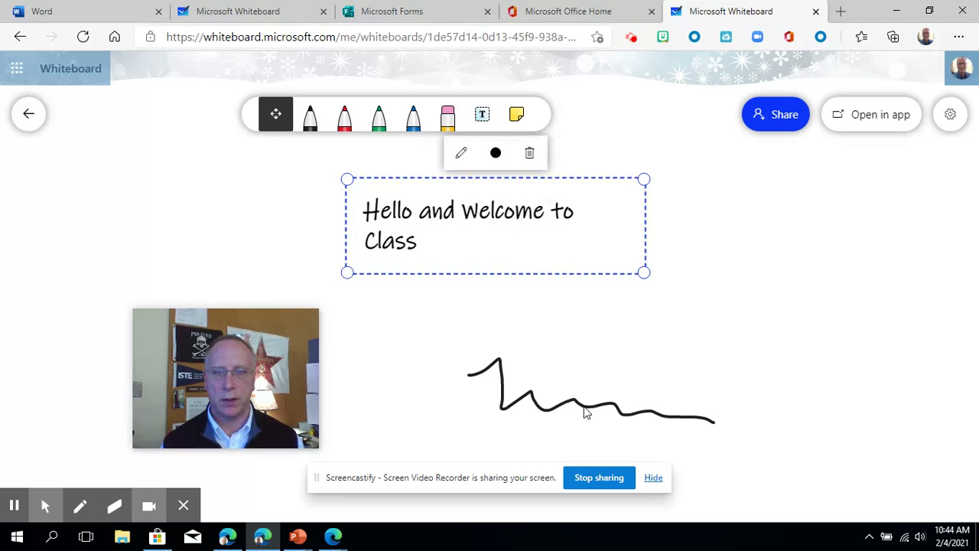
{"action": "left_click", "coordinate": [497, 153]}
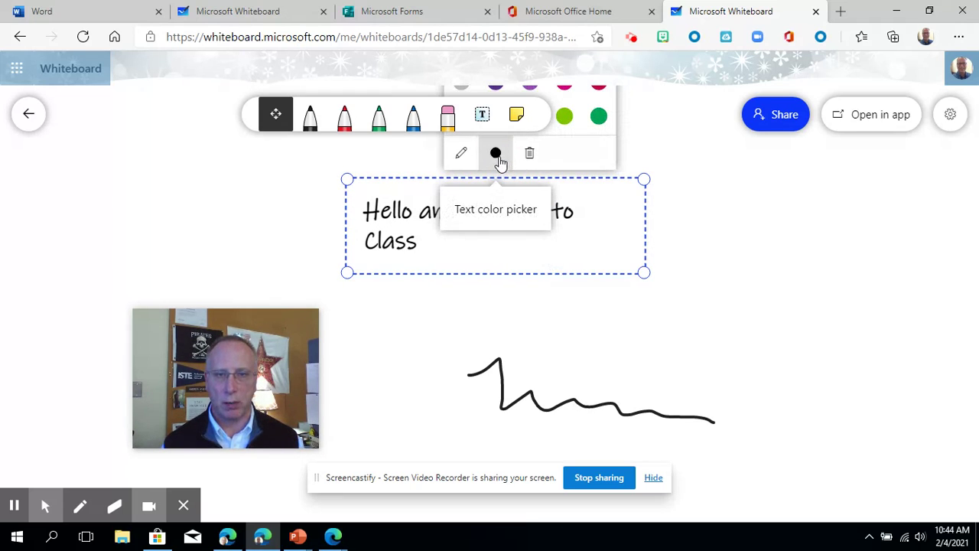
{"action": "left_click", "coordinate": [564, 115]}
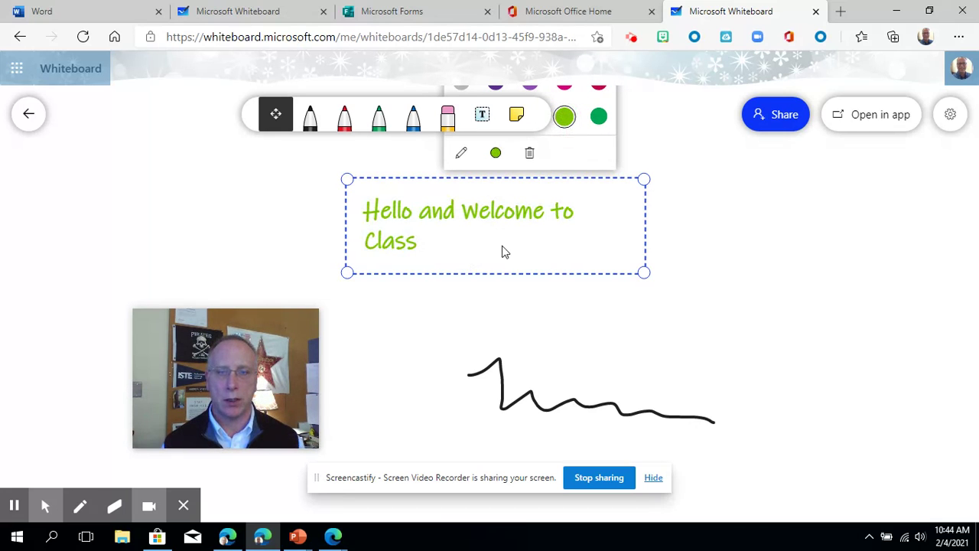
{"action": "left_click_drag", "start_coordinate": [549, 176], "coordinate": [664, 236]}
{"action": "left_click", "coordinate": [571, 267]}
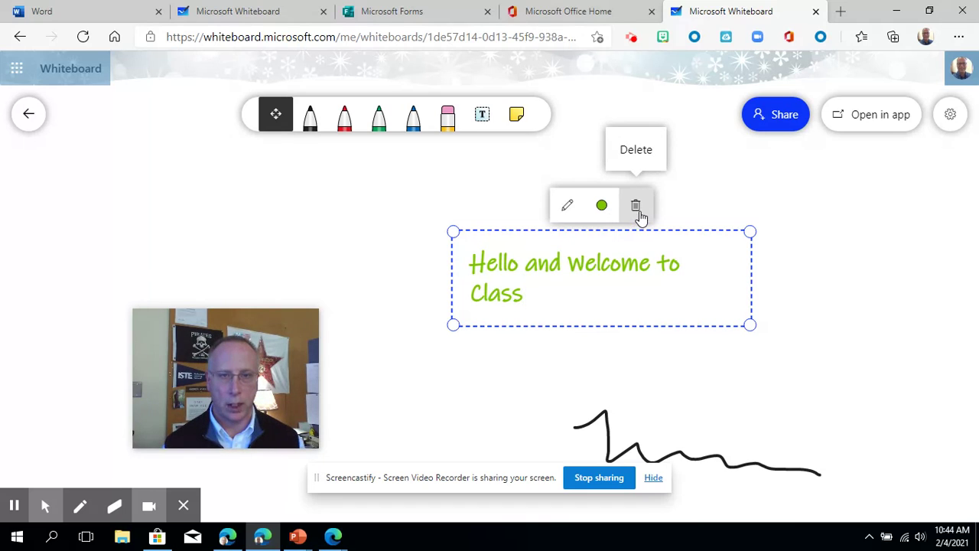
Add a yellow sticky note reading 'Welcome to my world'
{"action": "left_click", "coordinate": [518, 119]}
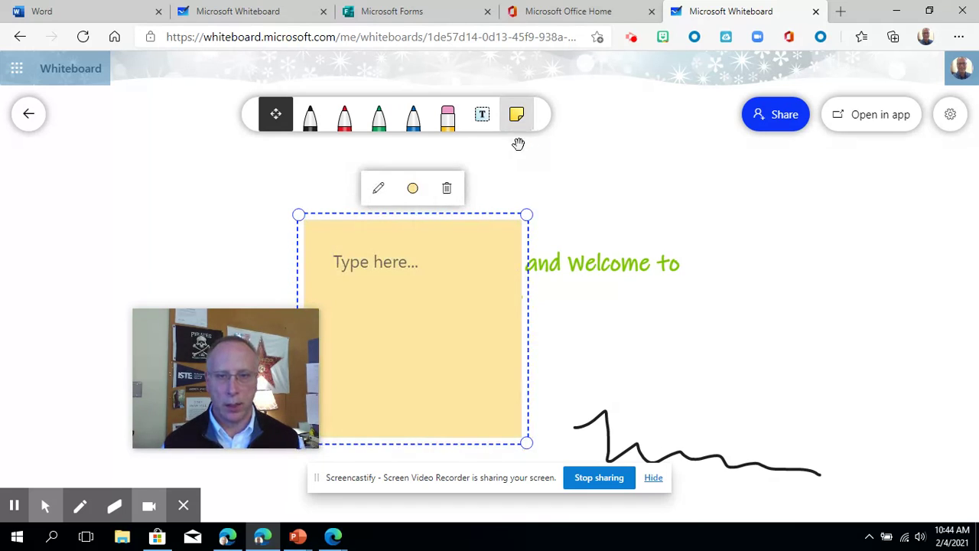
{"action": "left_click", "coordinate": [434, 267]}
{"action": "scroll", "coordinate": [435, 267], "scroll_direction": "down", "scroll_amount": 1}
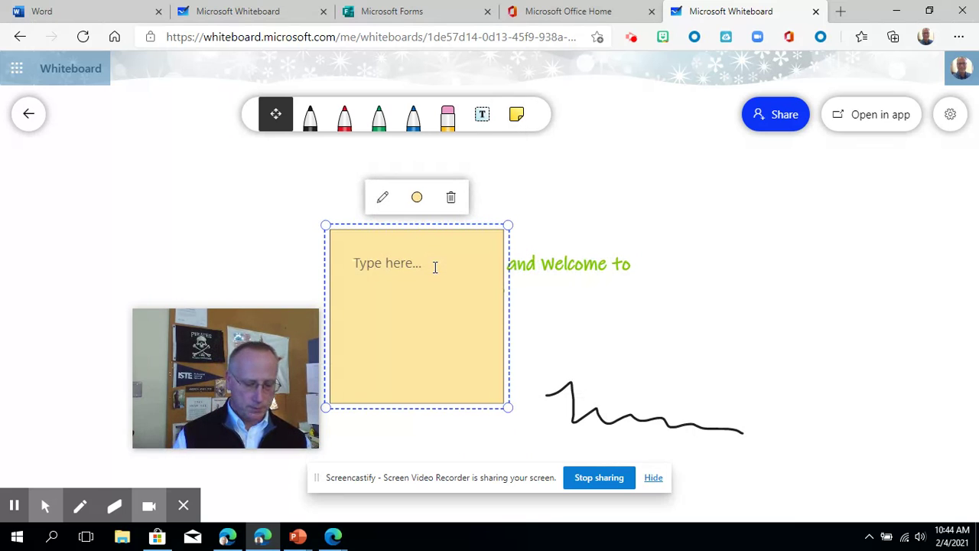
{"action": "type", "text": "Welcome"}
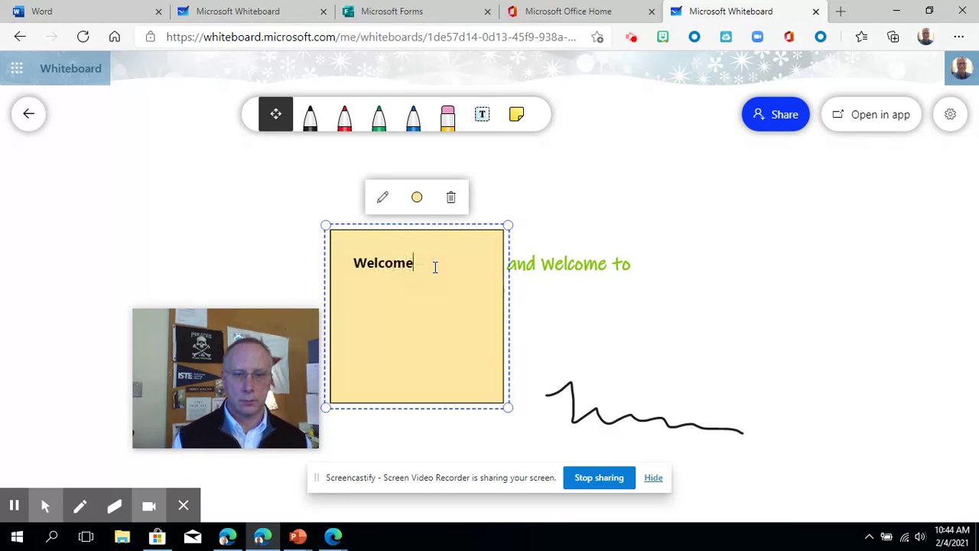
{"action": "type", "text": " to my world"}
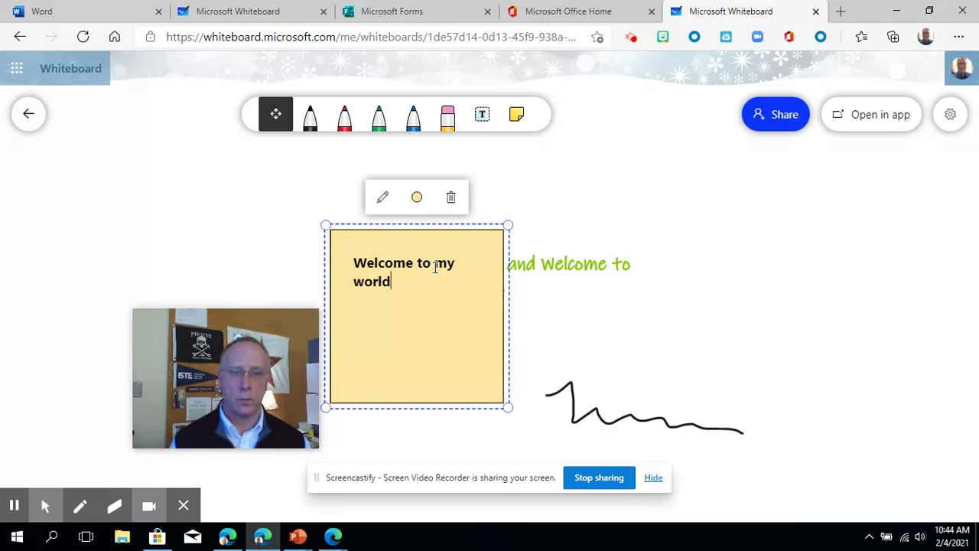
{"action": "left_click", "coordinate": [742, 302]}
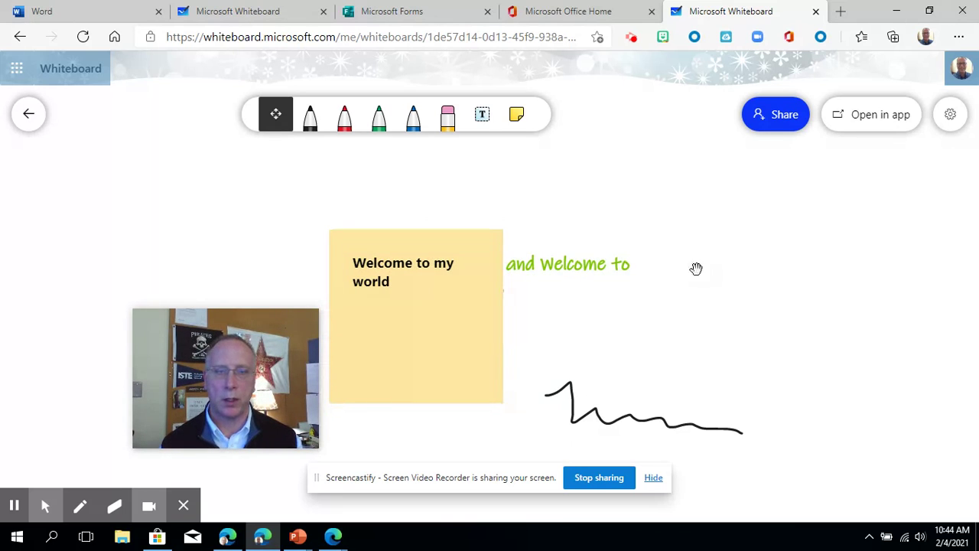
Move the sticky note right of the green greeting and recentre the board view
{"action": "left_click_drag", "start_coordinate": [449, 344], "coordinate": [811, 314]}
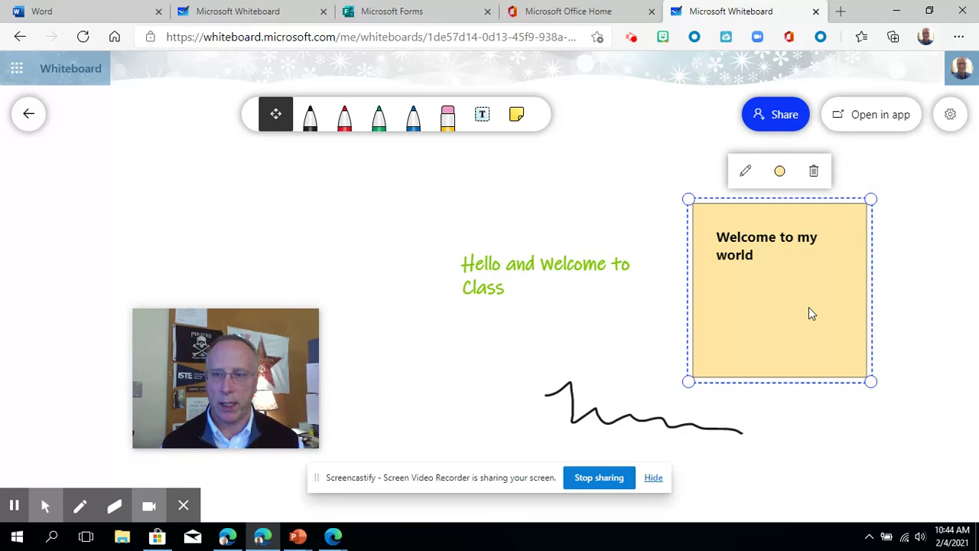
{"action": "scroll", "coordinate": [800, 454], "scroll_direction": "down", "scroll_amount": 3}
{"action": "scroll", "coordinate": [803, 451], "scroll_direction": "up", "scroll_amount": 4}
{"action": "left_click", "coordinate": [794, 444]}
{"action": "mouse_move", "coordinate": [793, 444]}
{"action": "left_mouse_down"}
{"action": "mouse_move", "coordinate": [778, 234]}
{"action": "mouse_move", "coordinate": [525, 302]}
{"action": "mouse_move", "coordinate": [465, 285]}
{"action": "left_mouse_up"}
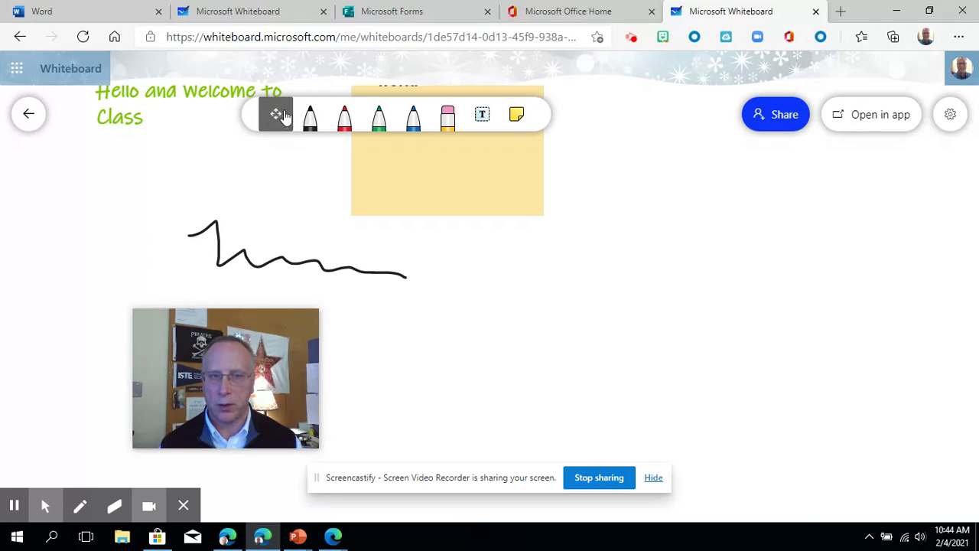
{"action": "mouse_move", "coordinate": [743, 349]}
{"action": "left_mouse_down"}
{"action": "mouse_move", "coordinate": [509, 248]}
{"action": "mouse_move", "coordinate": [919, 455]}
{"action": "left_mouse_up"}
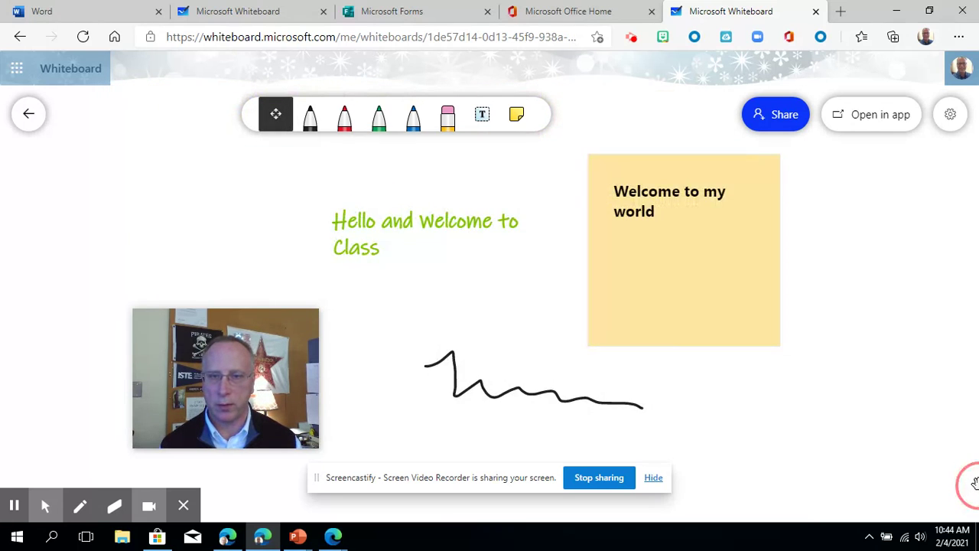
{"action": "scroll", "coordinate": [972, 475], "scroll_direction": "down", "scroll_amount": 4}
{"action": "scroll", "coordinate": [972, 471], "scroll_direction": "up", "scroll_amount": 2}
{"action": "scroll", "coordinate": [972, 482], "scroll_direction": "down", "scroll_amount": 1}
{"action": "scroll", "coordinate": [971, 485], "scroll_direction": "up", "scroll_amount": 4}
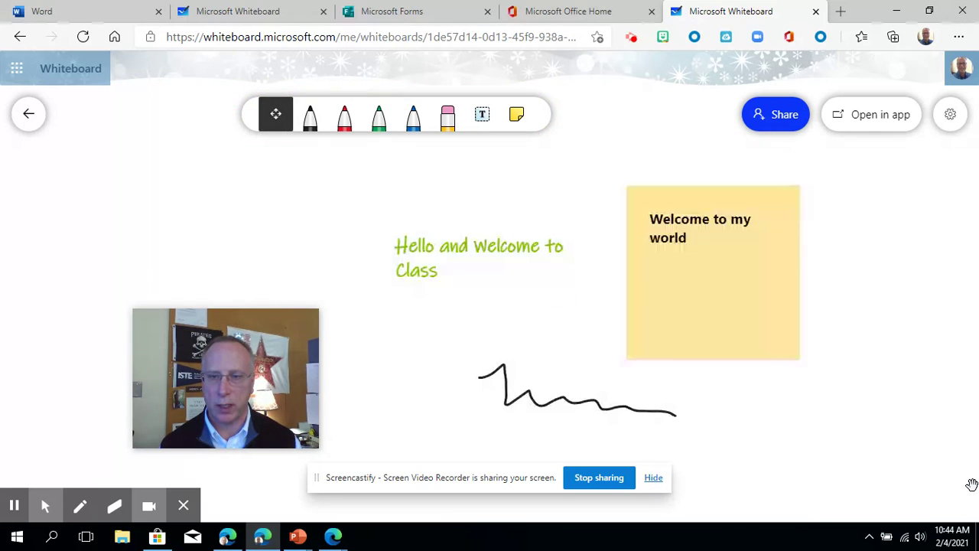
{"action": "scroll", "coordinate": [970, 485], "scroll_direction": "down", "scroll_amount": 2}
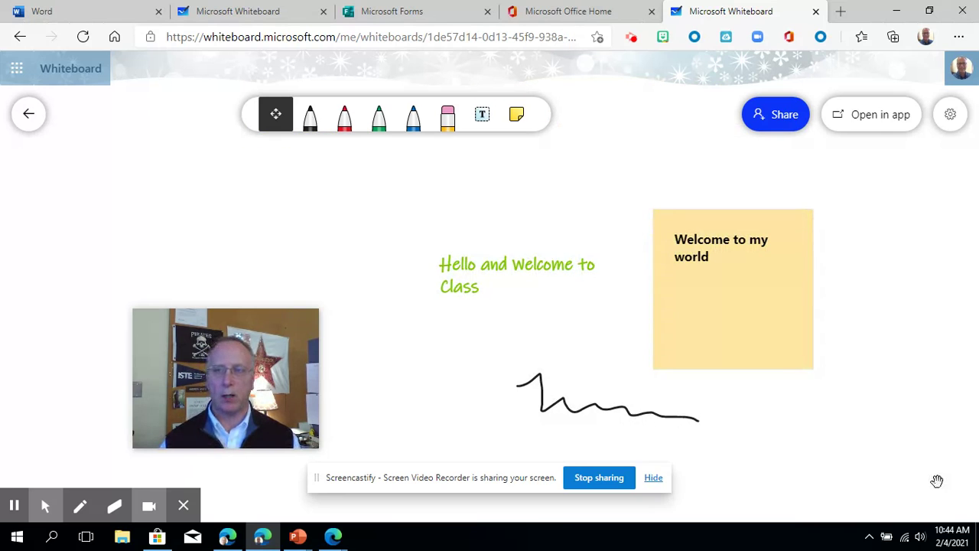
{"action": "mouse_move", "coordinate": [865, 451]}
{"action": "left_mouse_down"}
{"action": "mouse_move", "coordinate": [761, 423]}
{"action": "mouse_move", "coordinate": [763, 409]}
{"action": "mouse_move", "coordinate": [731, 395]}
{"action": "left_mouse_up"}
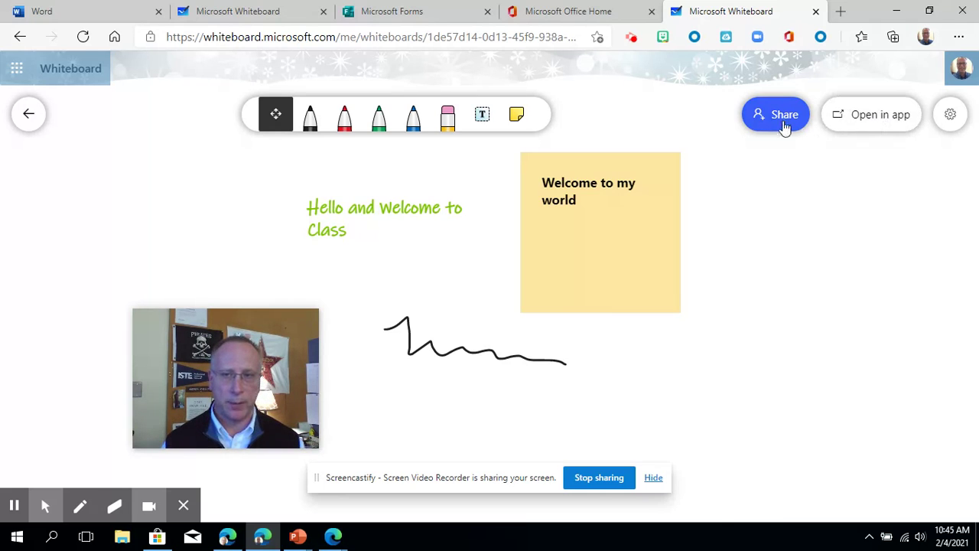
{"action": "left_click", "coordinate": [949, 115]}
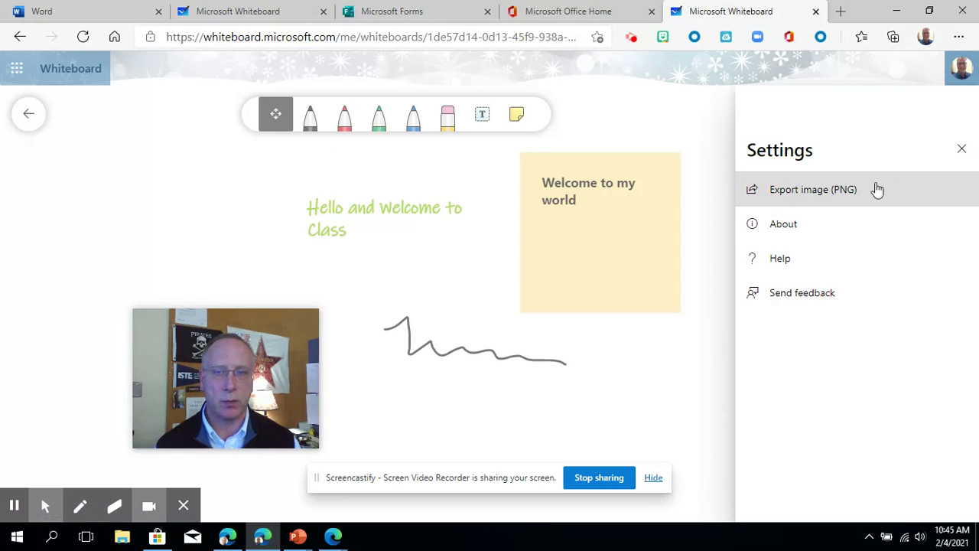
{"action": "left_click", "coordinate": [961, 150]}
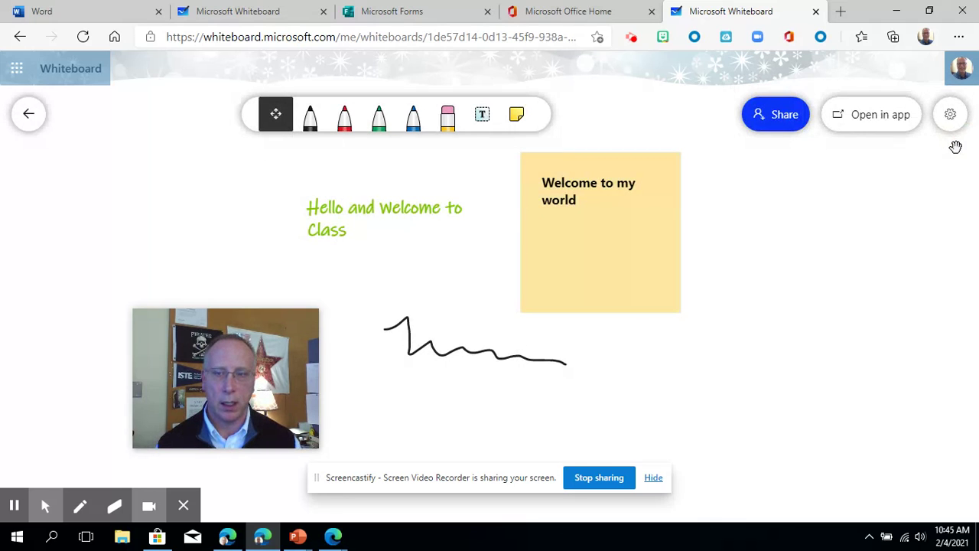
Turn on the board's share link, copy it, and close the sharing panel
{"action": "left_click", "coordinate": [788, 125]}
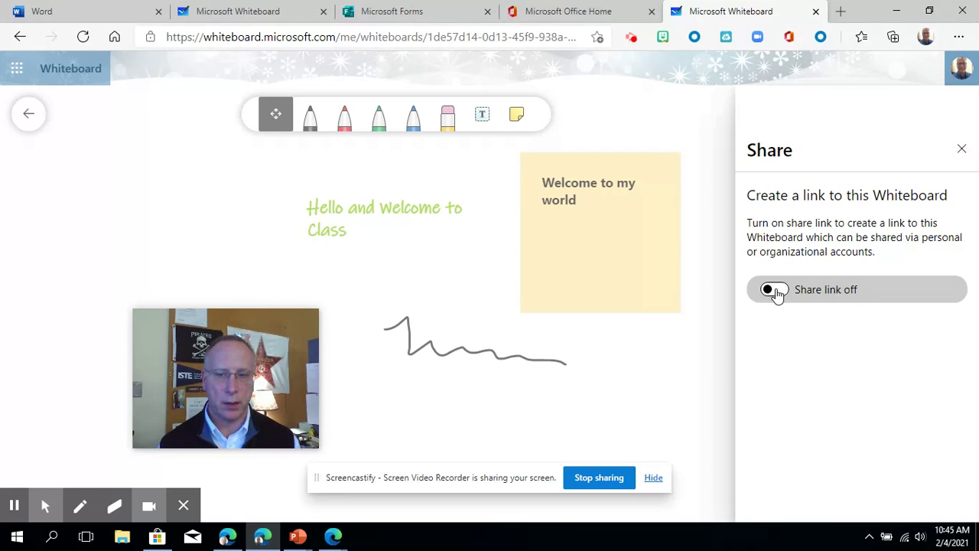
{"action": "left_click", "coordinate": [775, 290]}
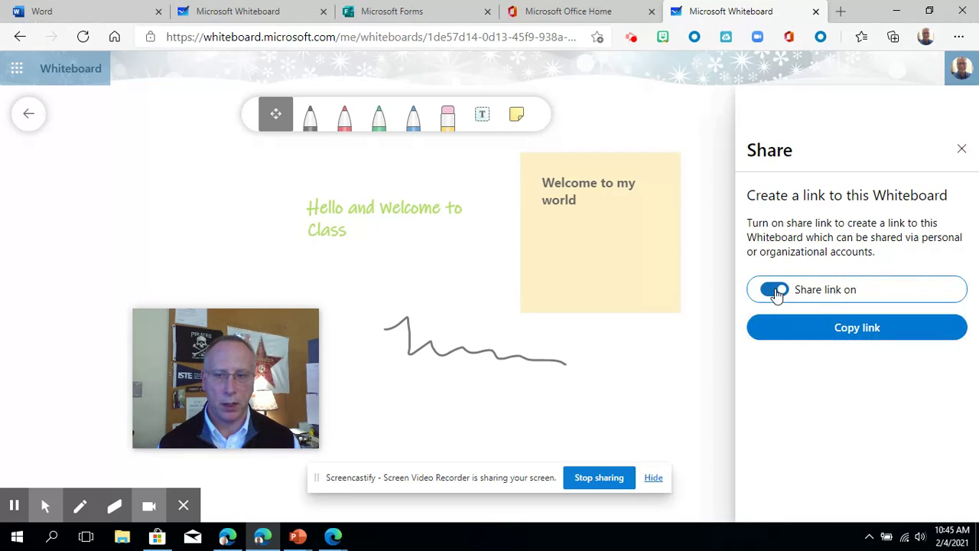
{"action": "left_click", "coordinate": [847, 339]}
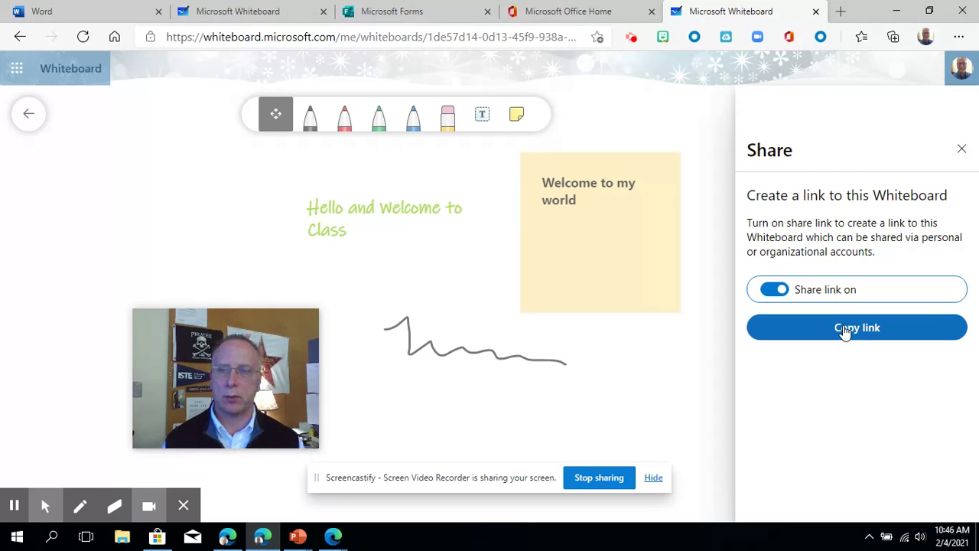
{"action": "left_click", "coordinate": [852, 337]}
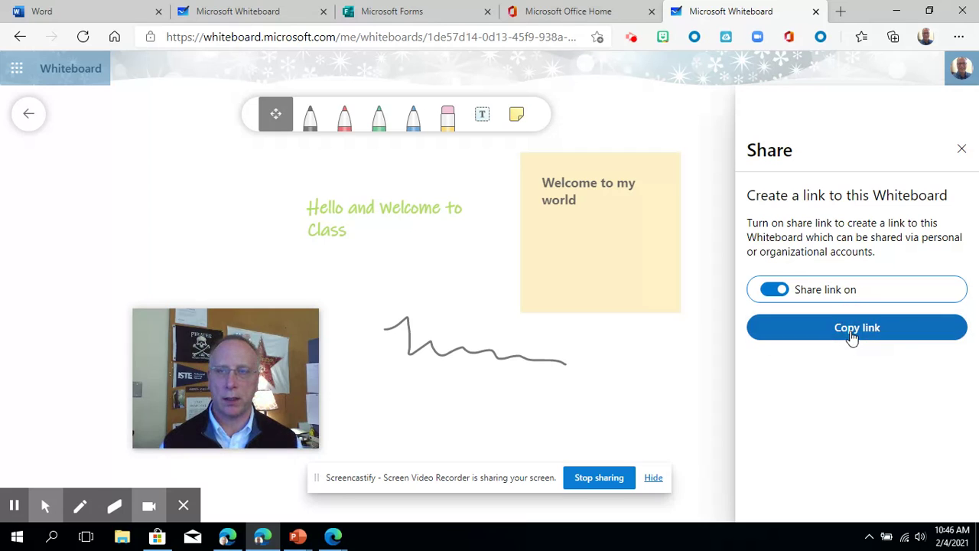
{"action": "left_click", "coordinate": [963, 150]}
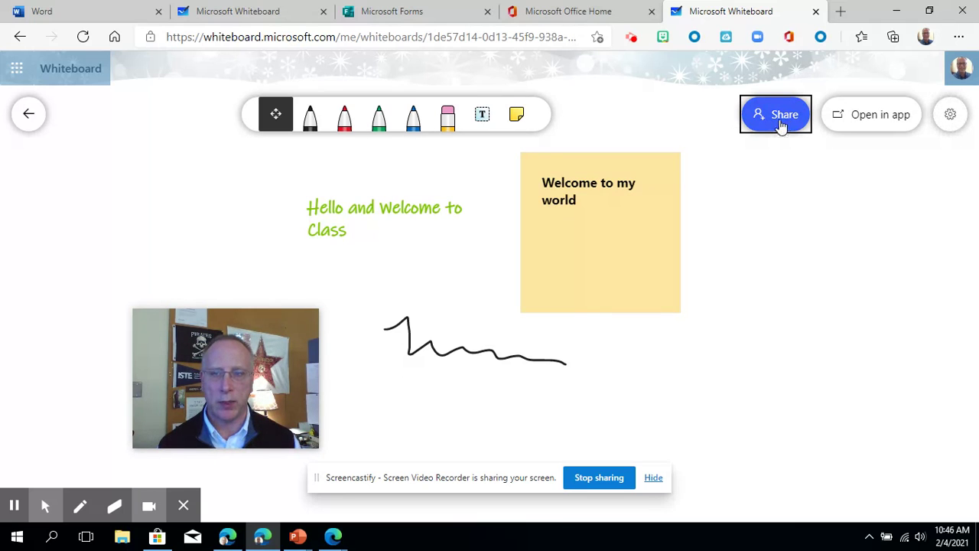
{"action": "left_click", "coordinate": [957, 127]}
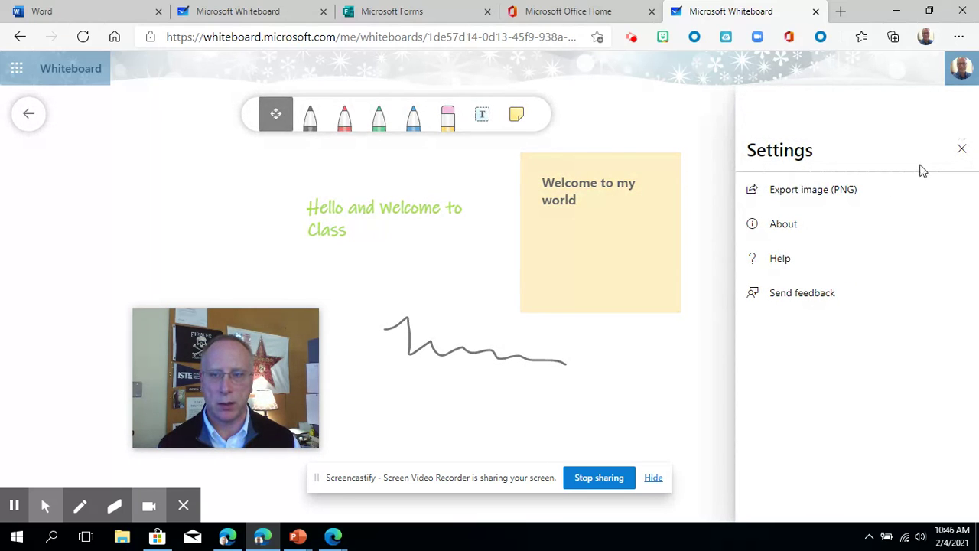
{"action": "left_click", "coordinate": [961, 151]}
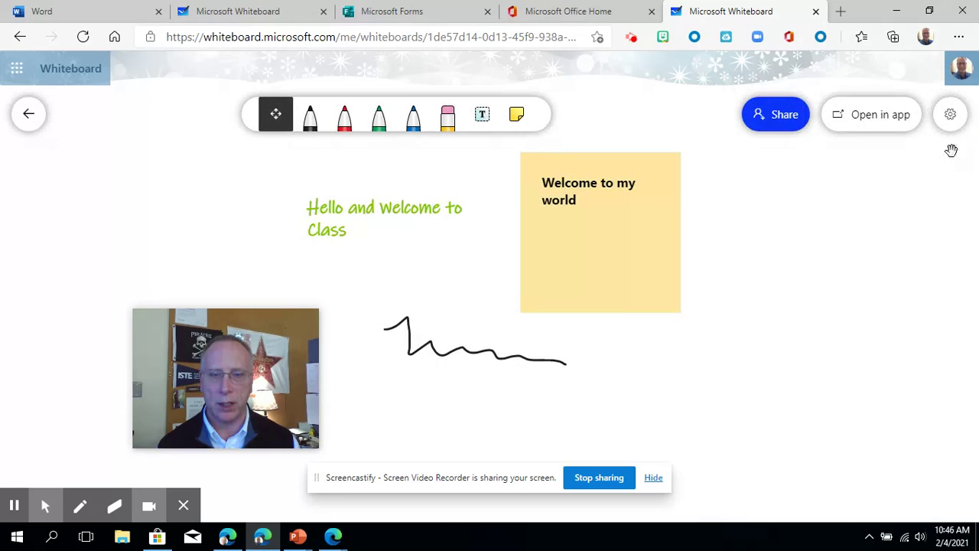